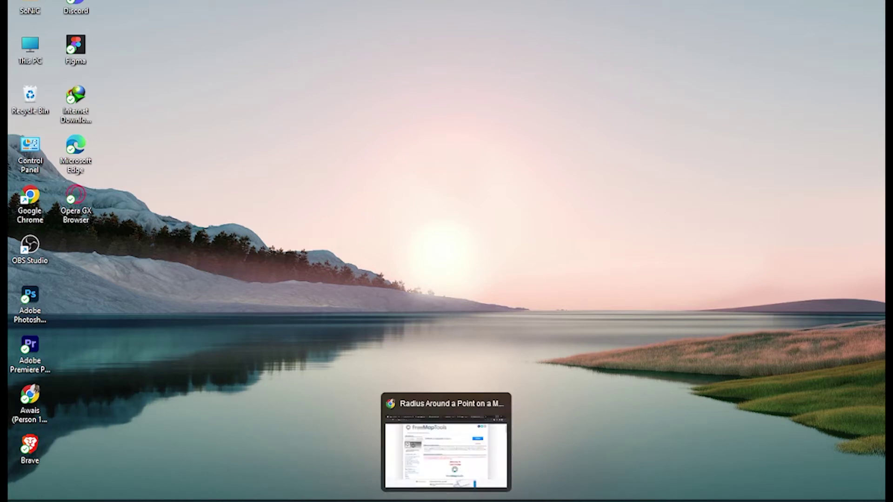
# Step: Restore the Chrome window showing 'Radius Around a Point on a Map' from the taskbar
pyautogui.click(446, 498)
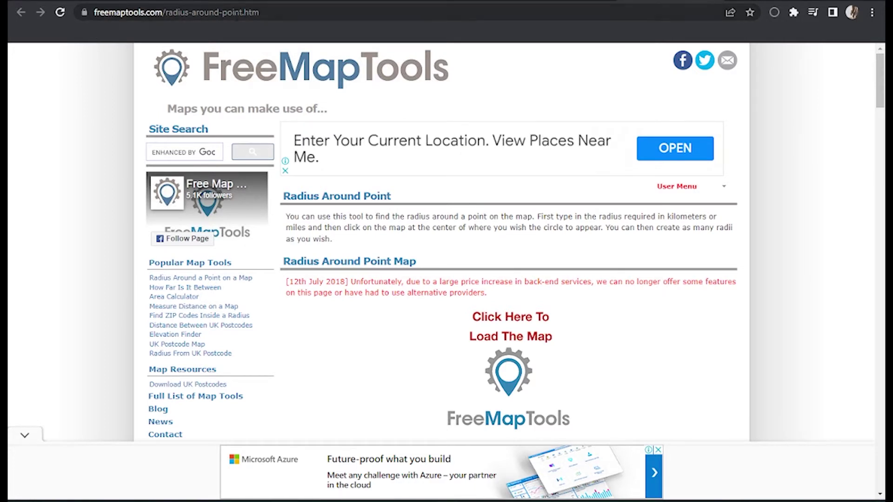
pyautogui.click(258, 12)
pyautogui.moveTo(259, 11); pyautogui.dragTo(102, 12)
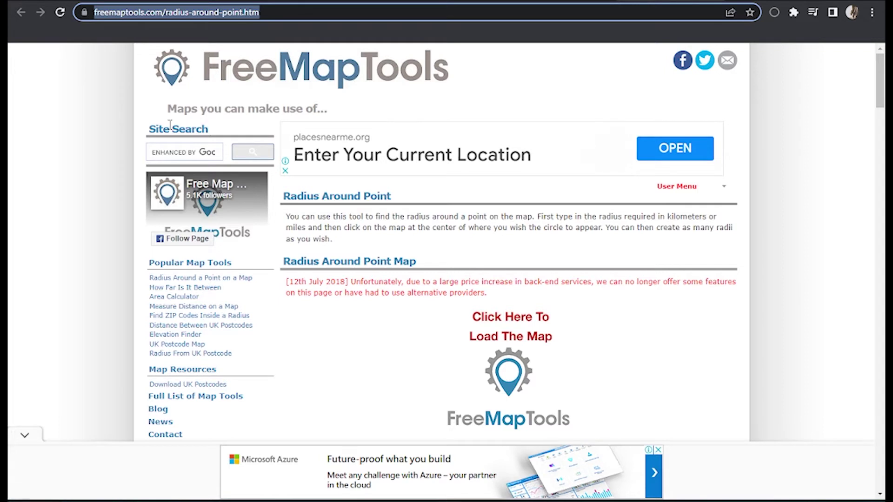
pyautogui.click(61, 176)
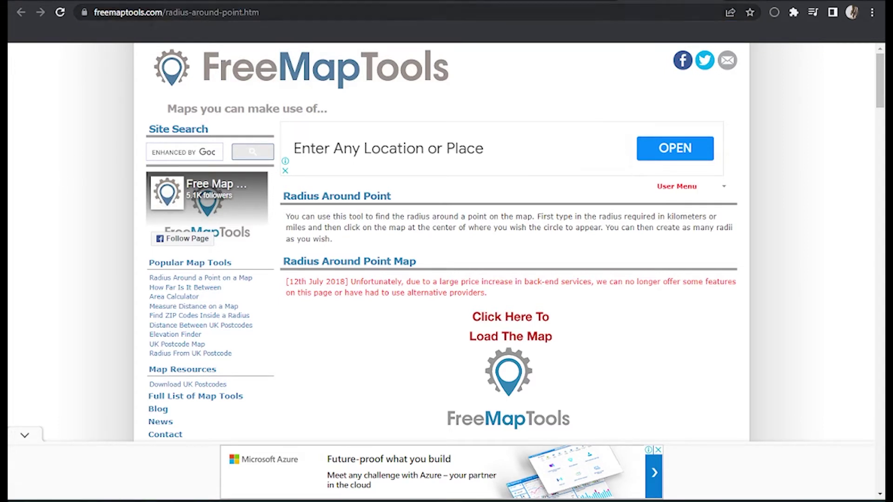
pyautogui.scroll(-1, 368, 219)
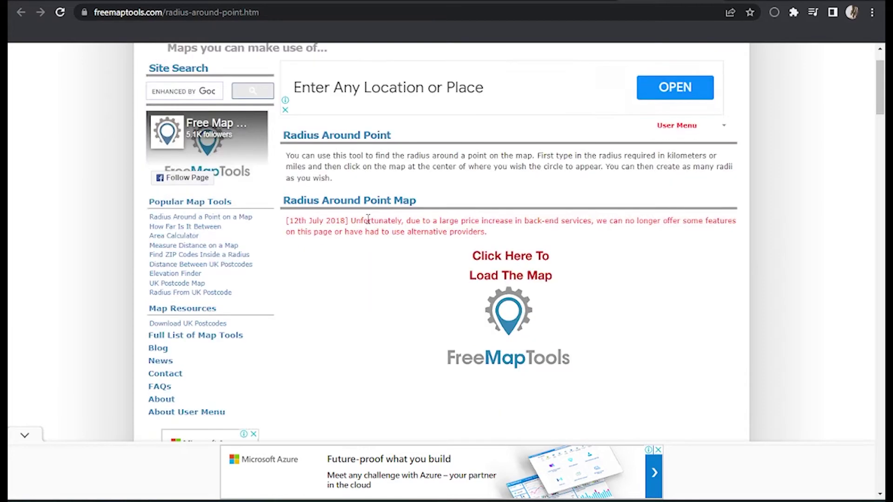
pyautogui.scroll(-1, 368, 219)
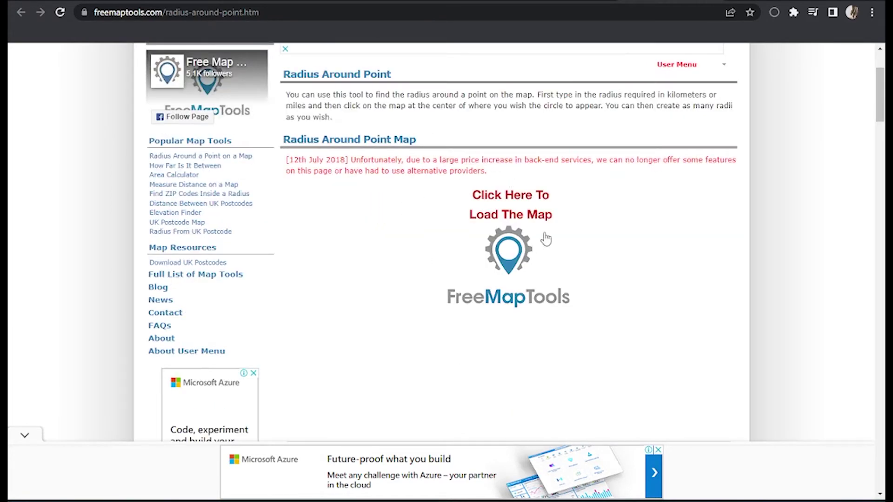
# Step: Load the map, dismiss the Google Maps error, and drop a 1000 km radius point near Mellit, Sudan
pyautogui.click(504, 209)
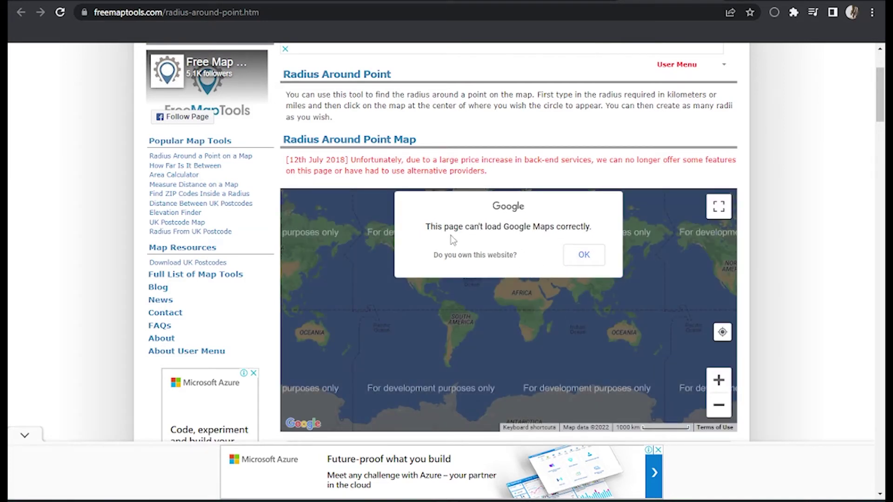
pyautogui.click(584, 264)
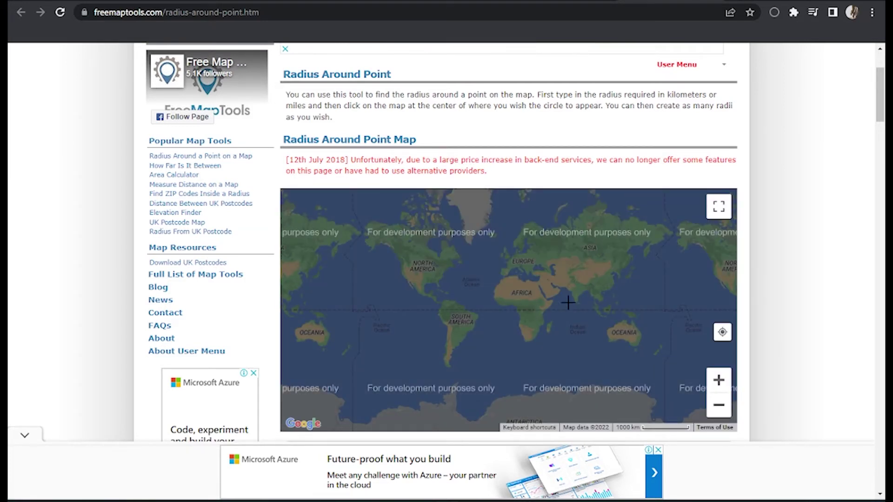
pyautogui.scroll(5, 531, 279)
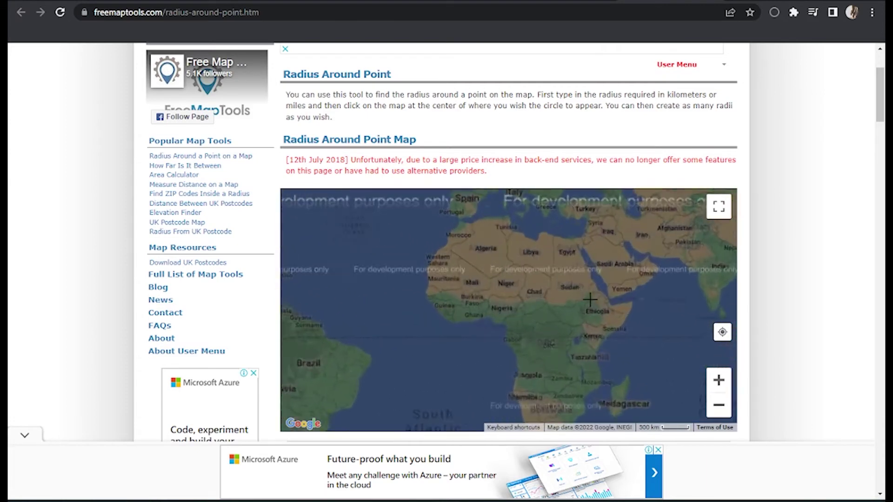
pyautogui.scroll(2, 550, 280)
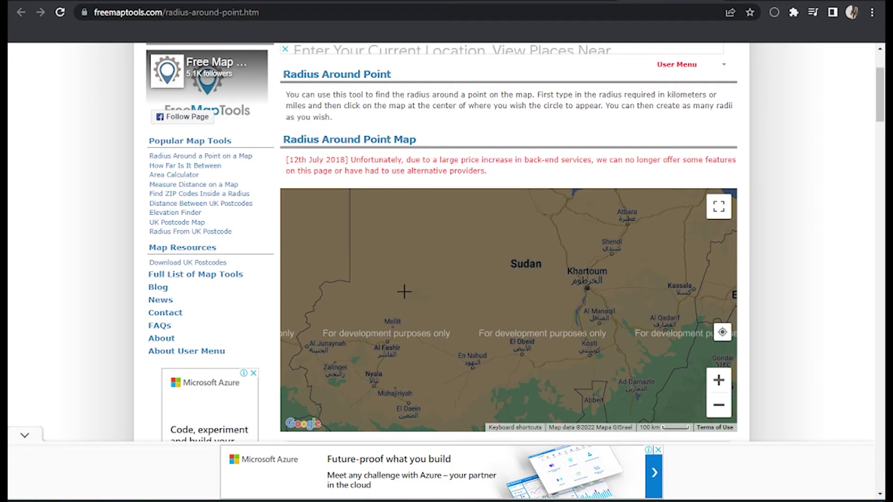
pyautogui.click(393, 324)
pyautogui.scroll(1, 393, 323)
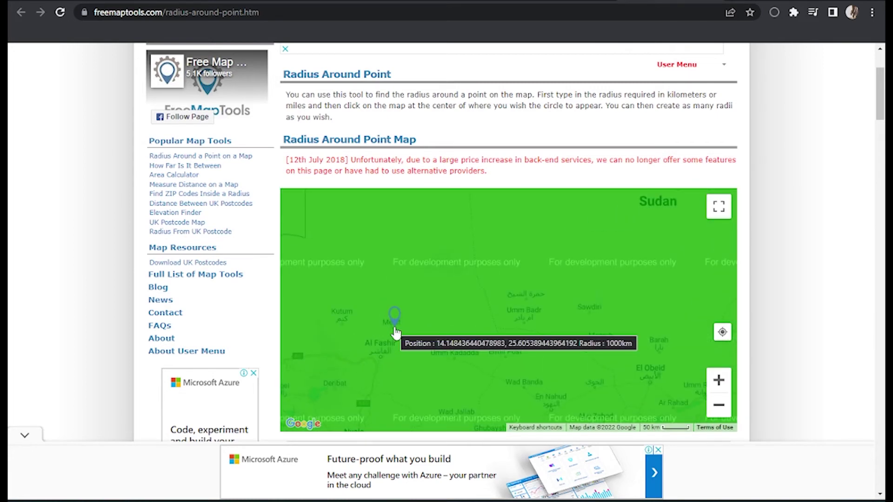
pyautogui.scroll(-2, 395, 332)
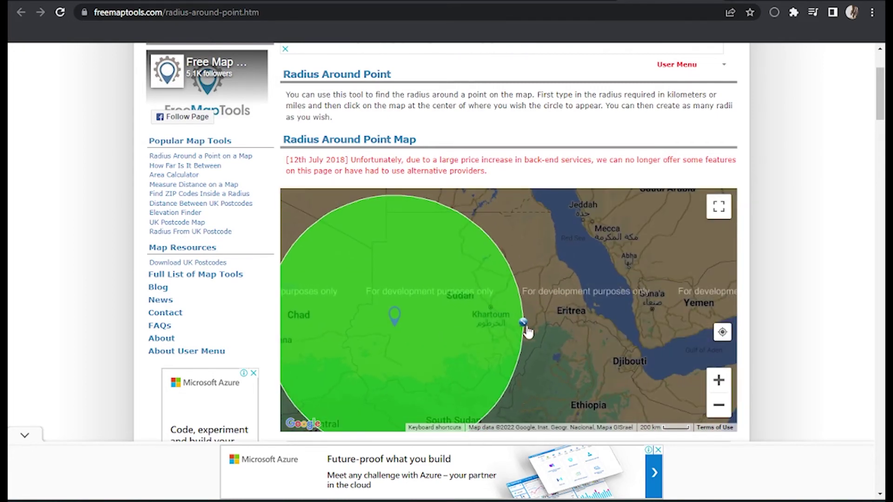
# Step: Drag the green circle's edge inward so it covers western Sudan and eastern Chad
pyautogui.moveTo(523, 325)
pyautogui.mouseDown()
pyautogui.moveTo(455, 333)
pyautogui.moveTo(497, 326)
pyautogui.mouseUp()
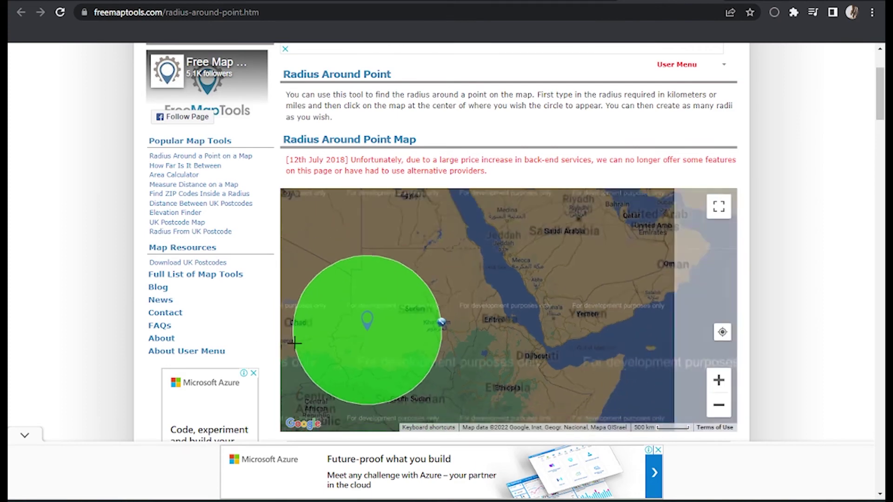
pyautogui.scroll(-1, 294, 342)
pyautogui.scroll(-1, 295, 342)
pyautogui.scroll(-1, 294, 342)
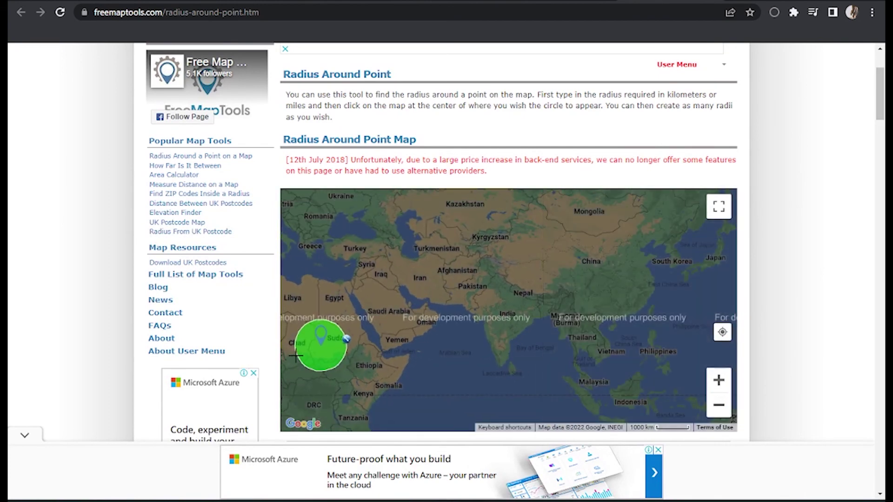